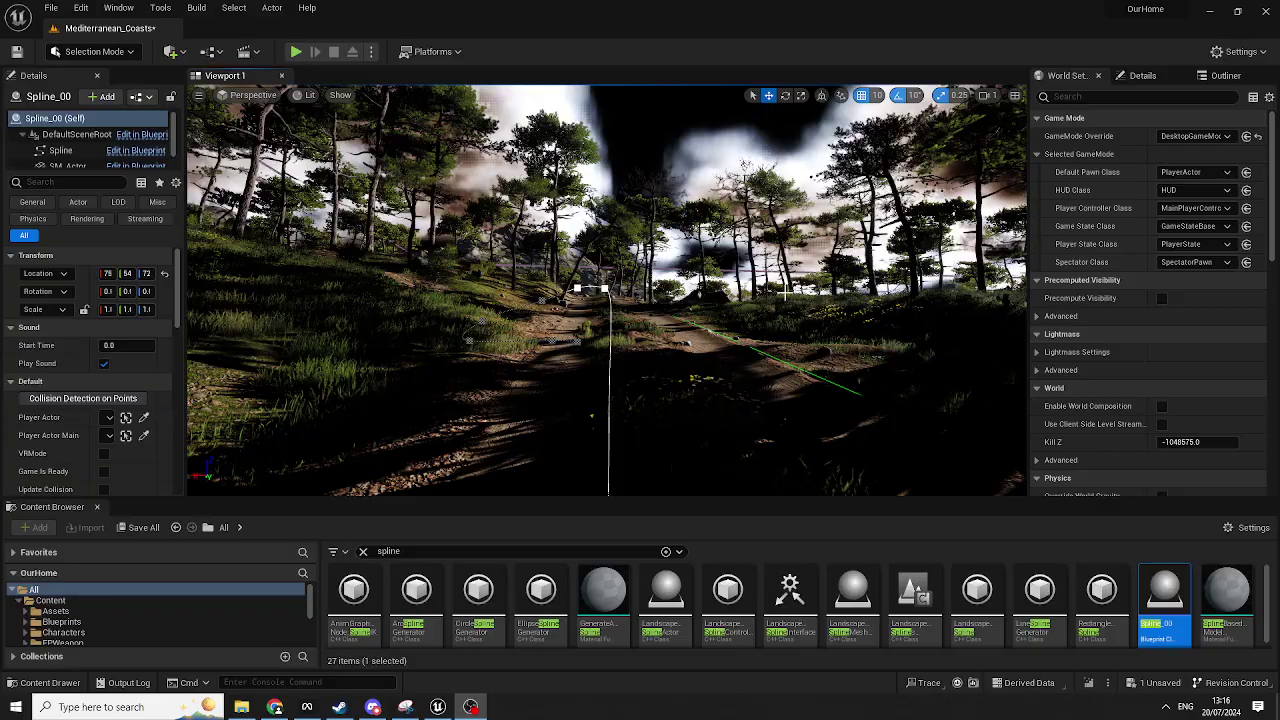
Fly the viewport along the forest path, then pull back to frame the spline and mountain
{"action": "mouse_move", "coordinate": [785, 294]}
{"action": "right_mouse_down"}
{"action": "mouse_move", "coordinate": [740, 360]}
{"action": "mouse_move", "coordinate": [700, 330]}
{"action": "mouse_move", "coordinate": [760, 330]}
{"action": "mouse_move", "coordinate": [660, 330]}
{"action": "mouse_move", "coordinate": [720, 330]}
{"action": "right_mouse_up"}
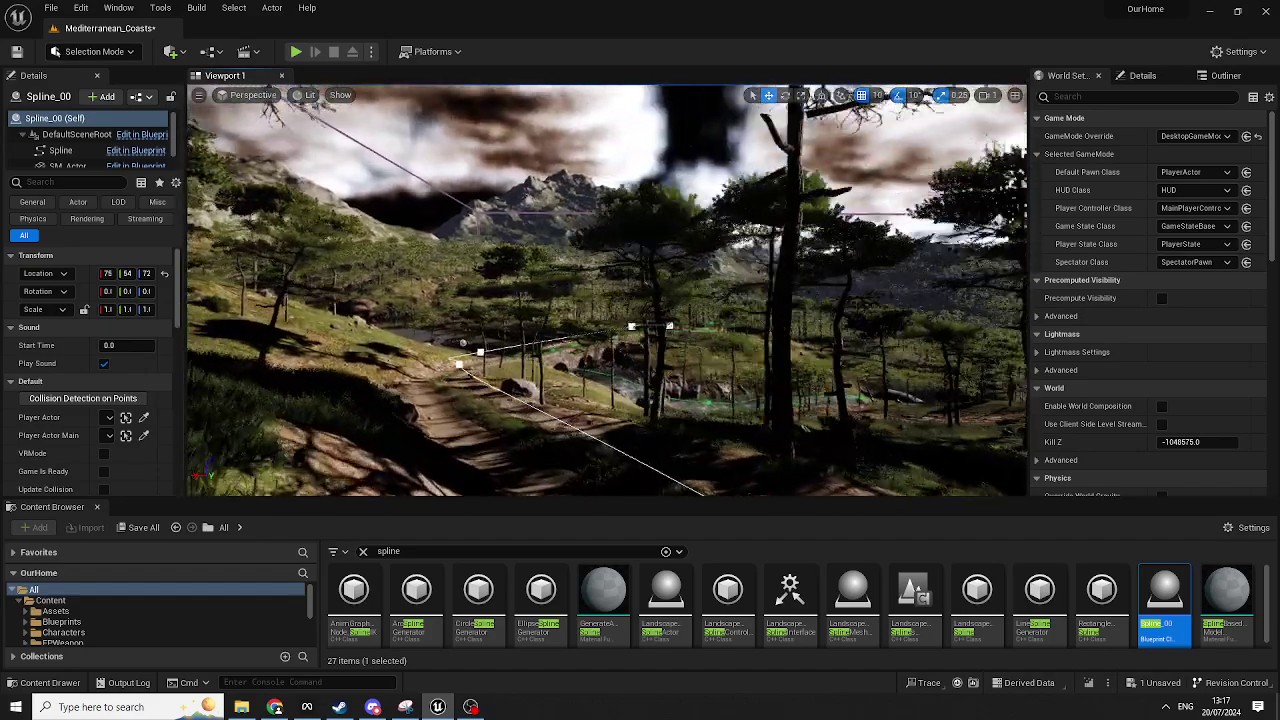
{"action": "right_click_drag", "start_coordinate": [667, 350], "coordinate": [658, 332]}
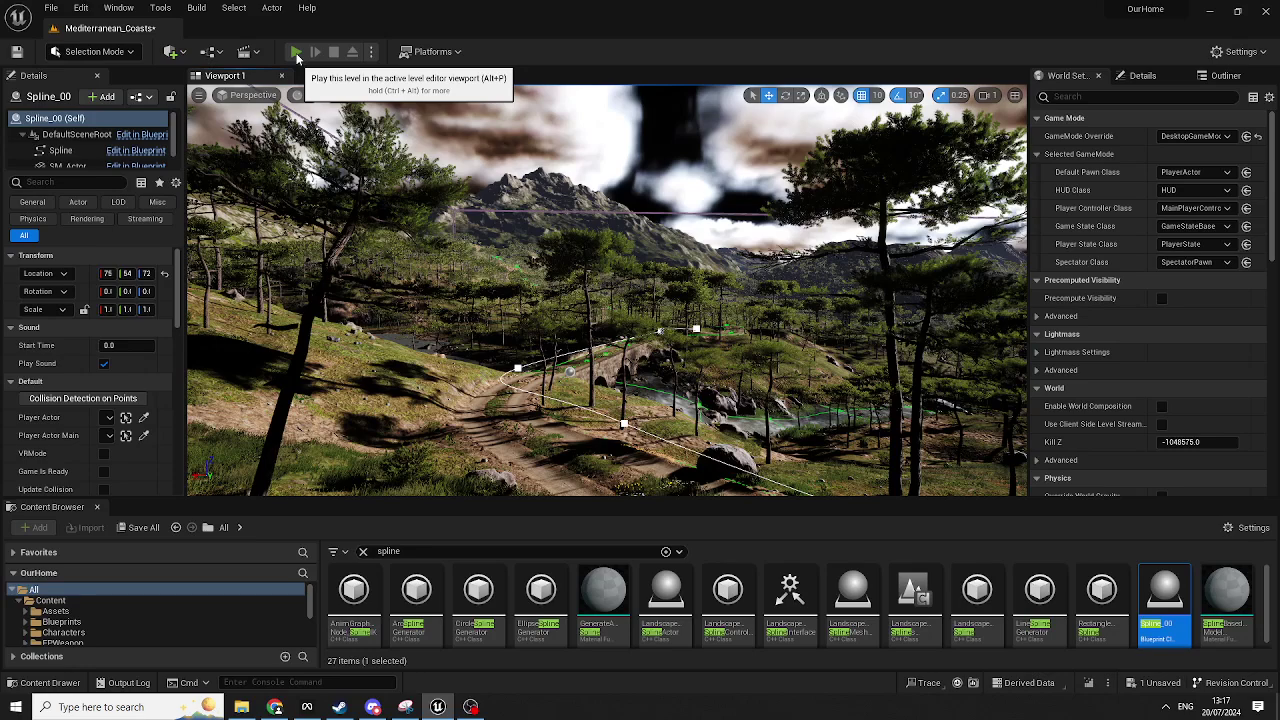
Launch play-in-editor with an enlarged game view that captures input
{"action": "left_click", "coordinate": [296, 55]}
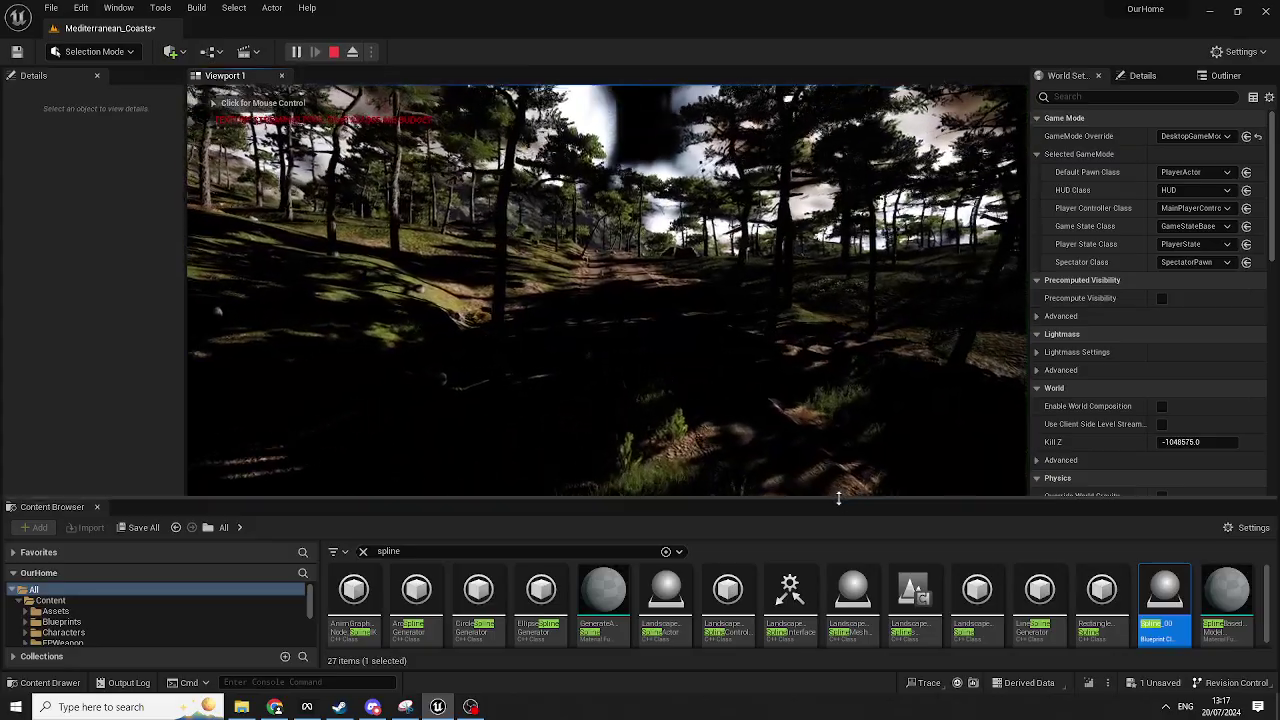
{"action": "left_click_drag", "start_coordinate": [838, 505], "coordinate": [838, 549]}
{"action": "left_click", "coordinate": [771, 357]}
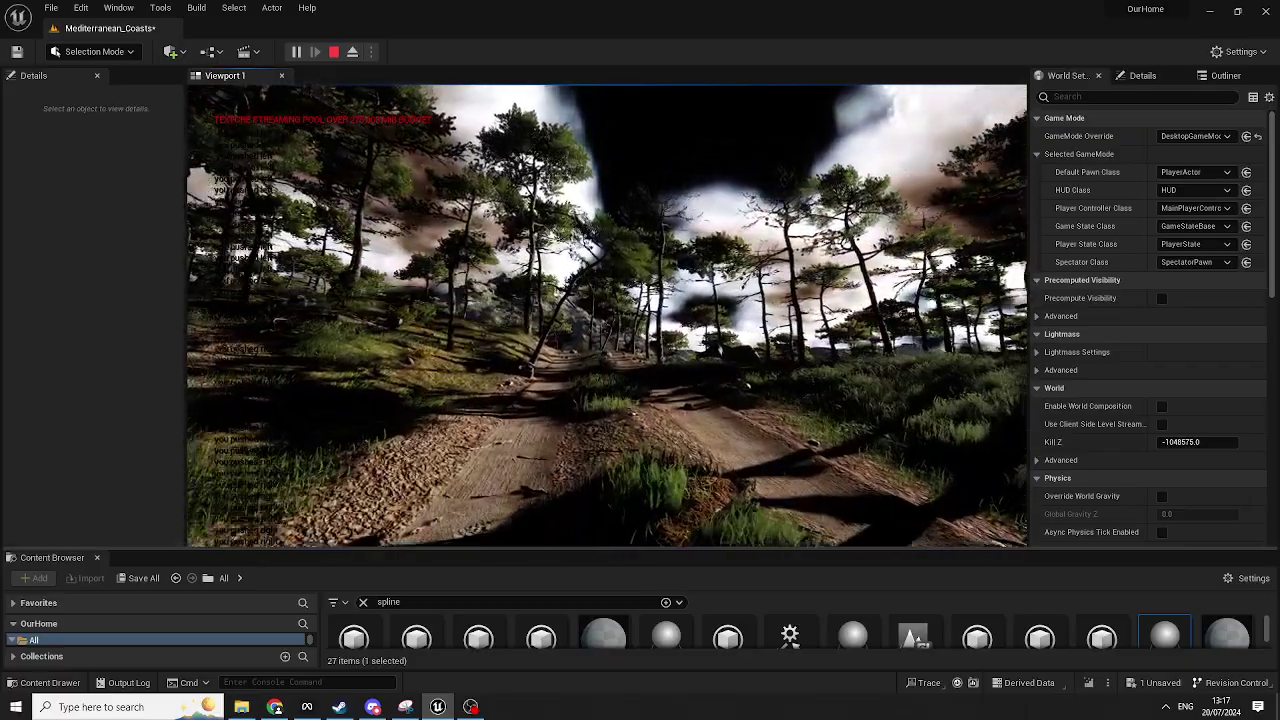
Drive the camera down the forest path with alternating Right and Left arrow presses
{"action": "key", "text": "Right"}
{"action": "key", "text": "Left"}
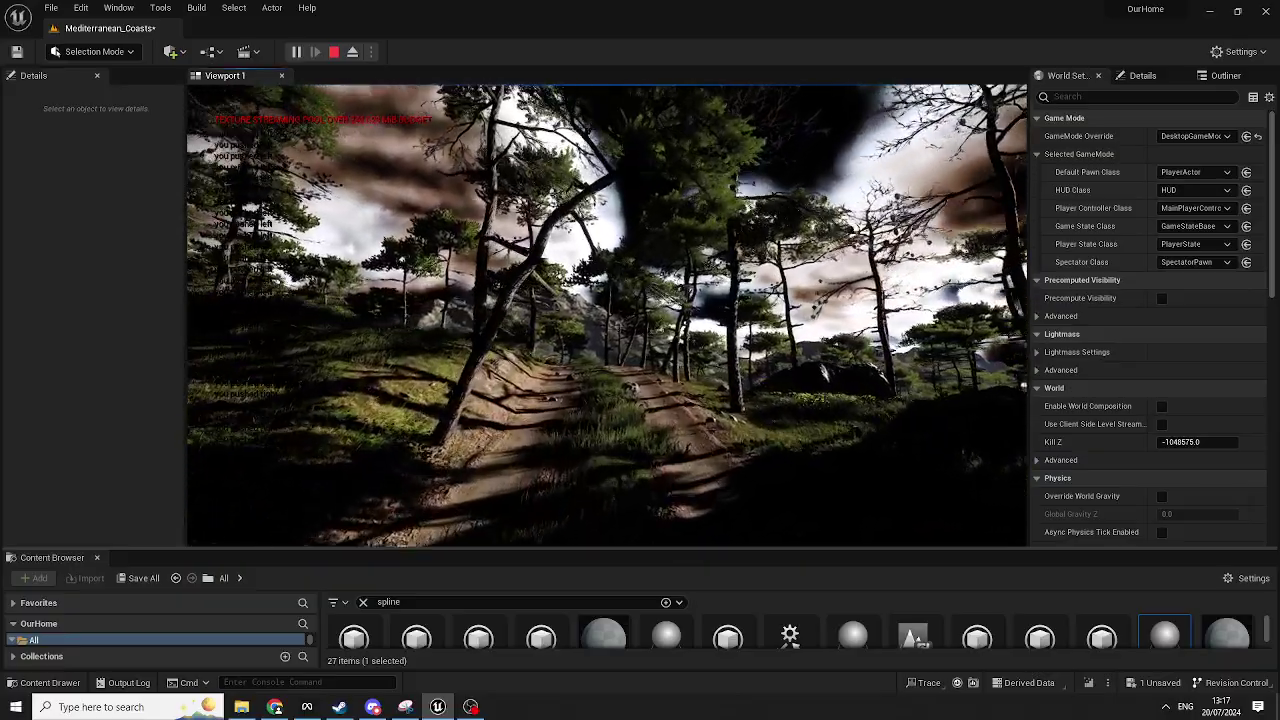
{"action": "key", "text": "Right"}
{"action": "key", "text": "Left"}
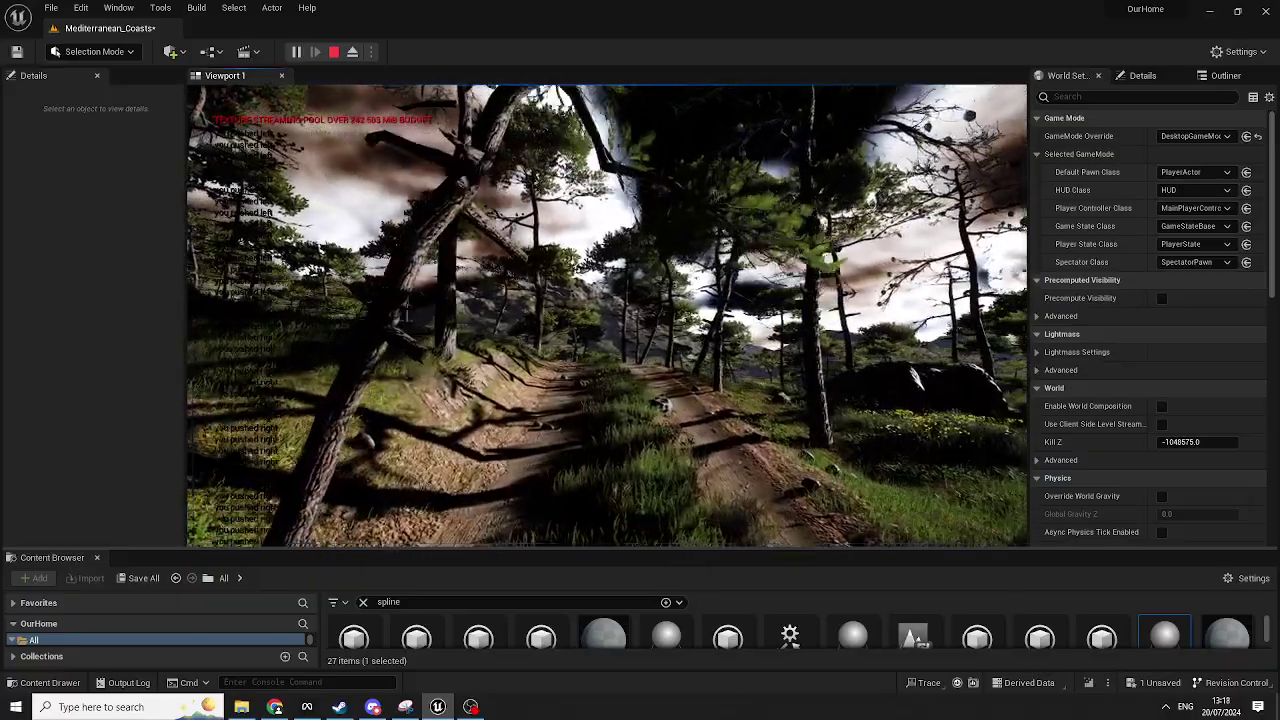
{"action": "key", "text": "Left"}
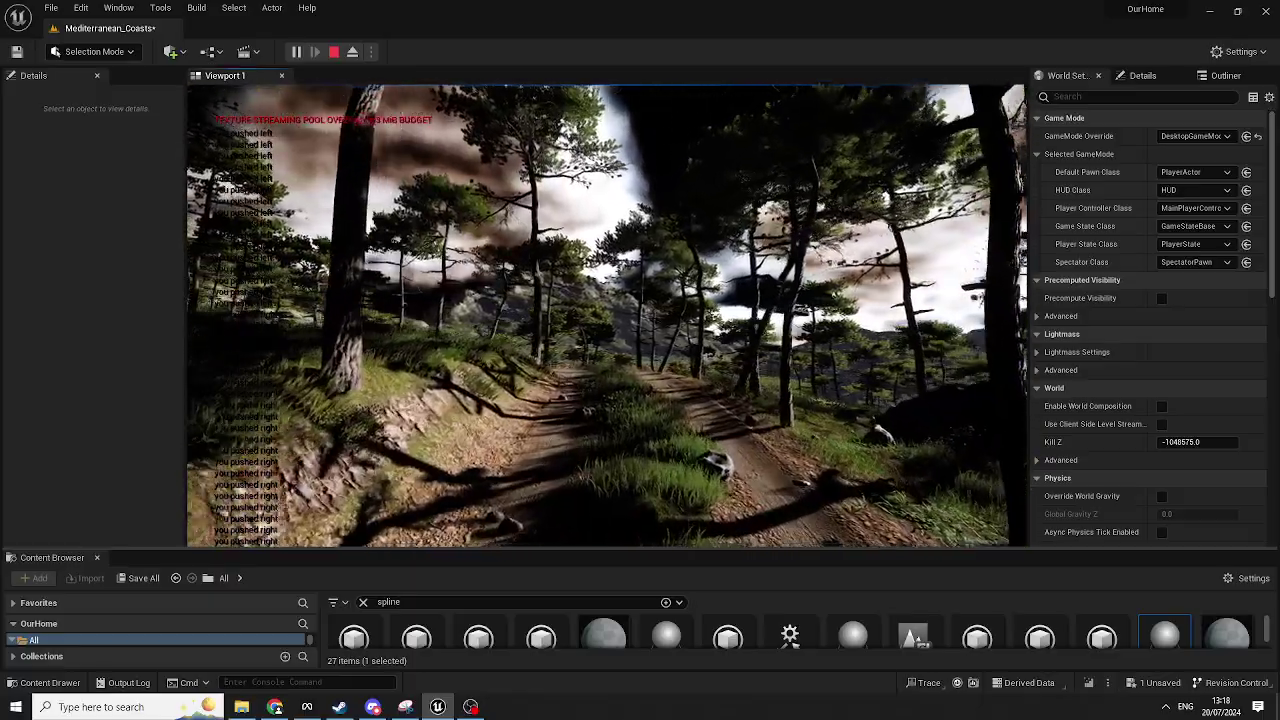
{"action": "key", "text": "Left"}
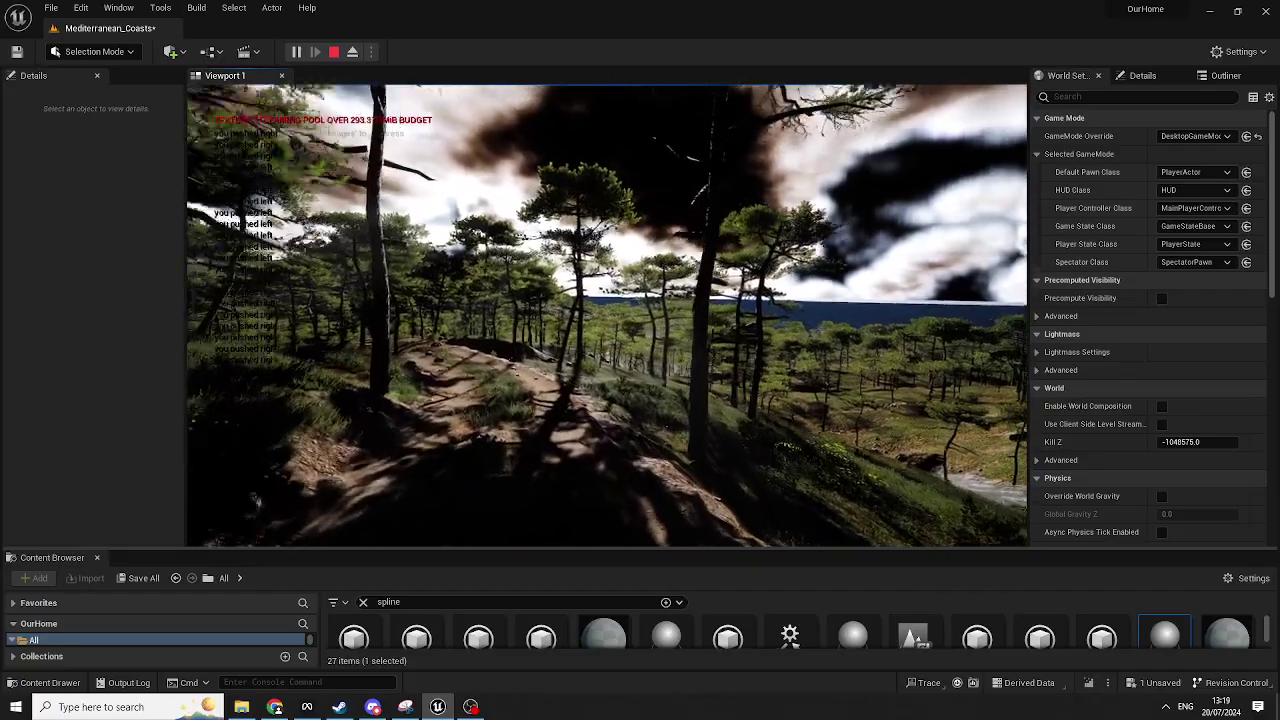
Ride the camera to the spline's end with three more Right arrow presses
{"action": "key", "text": "Right"}
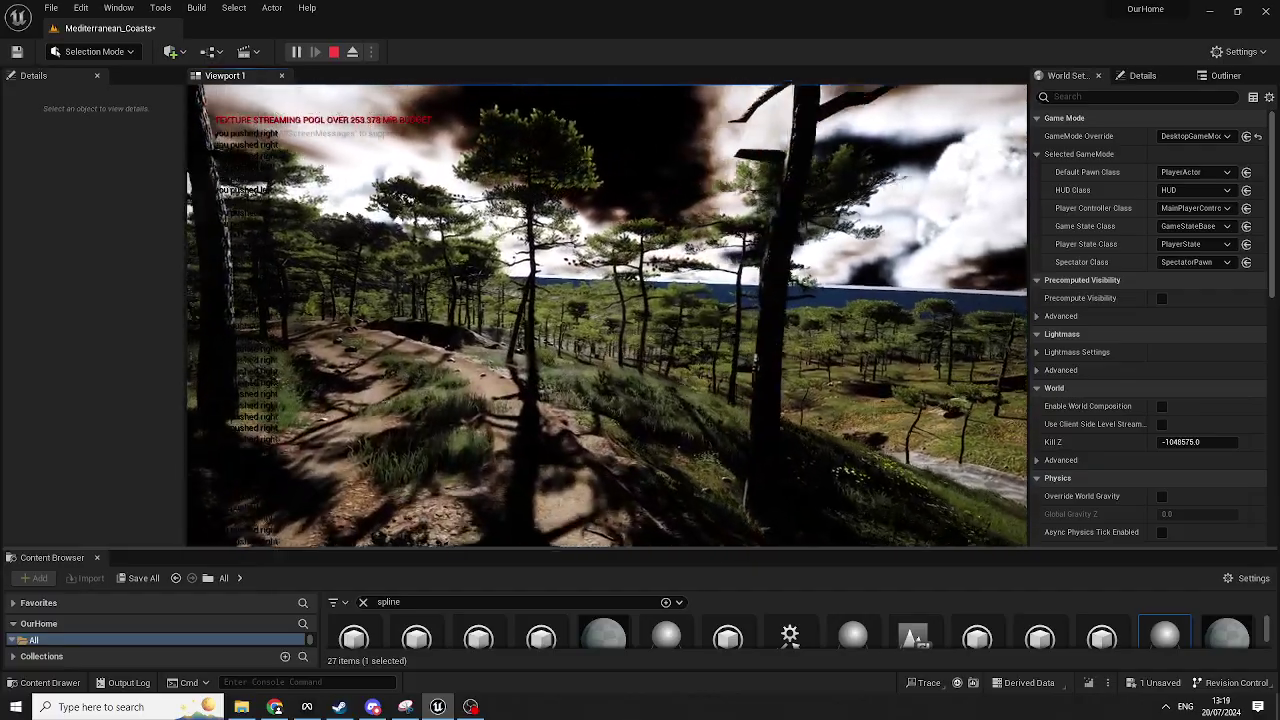
{"action": "key", "text": "Right"}
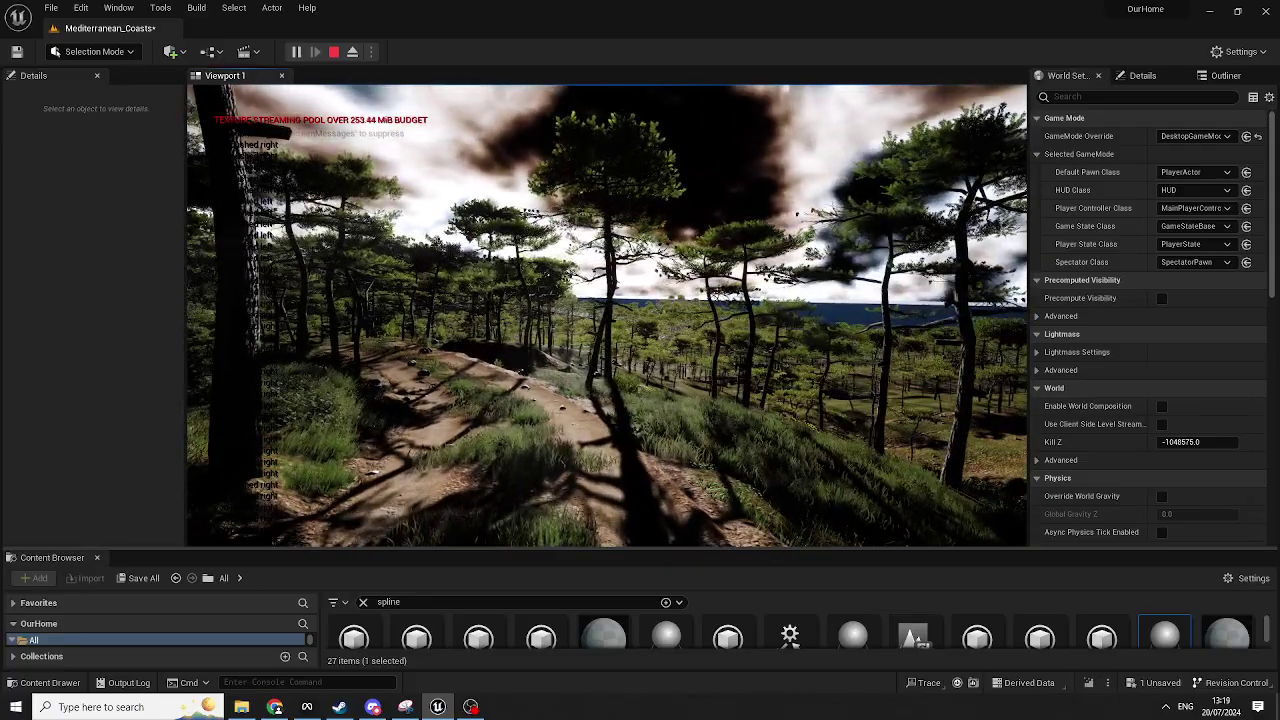
{"action": "key", "text": "Right"}
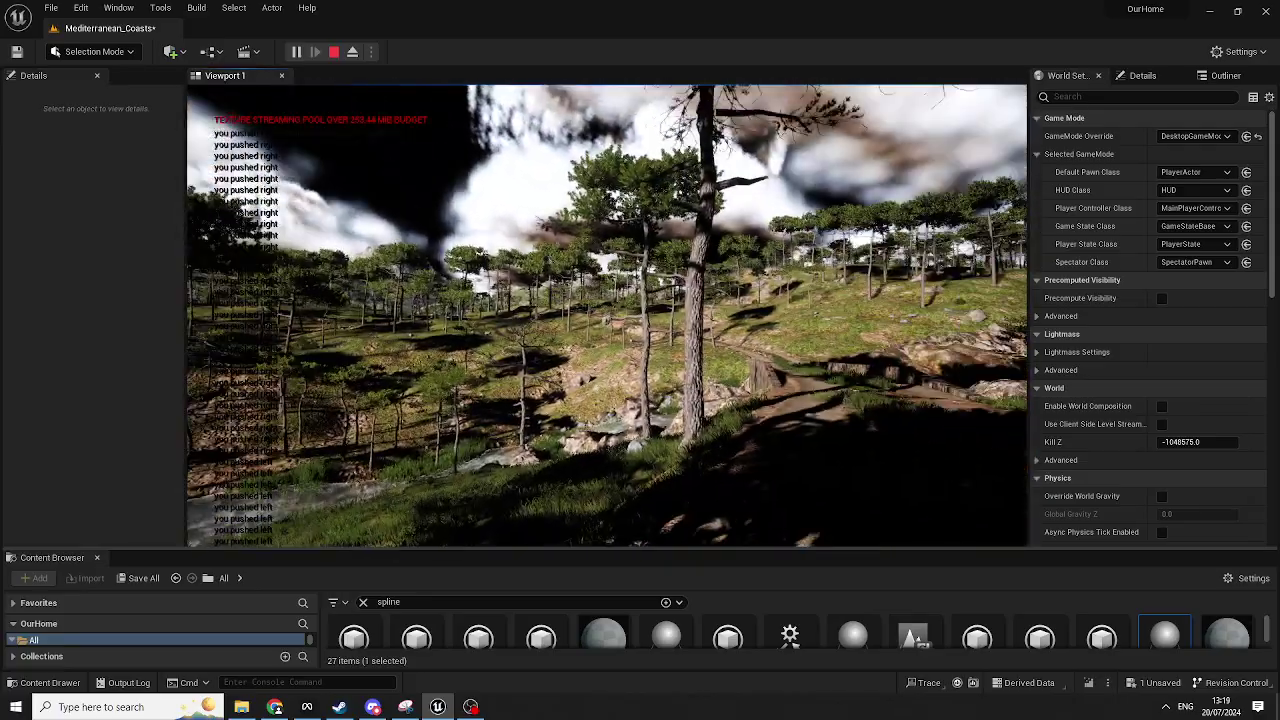